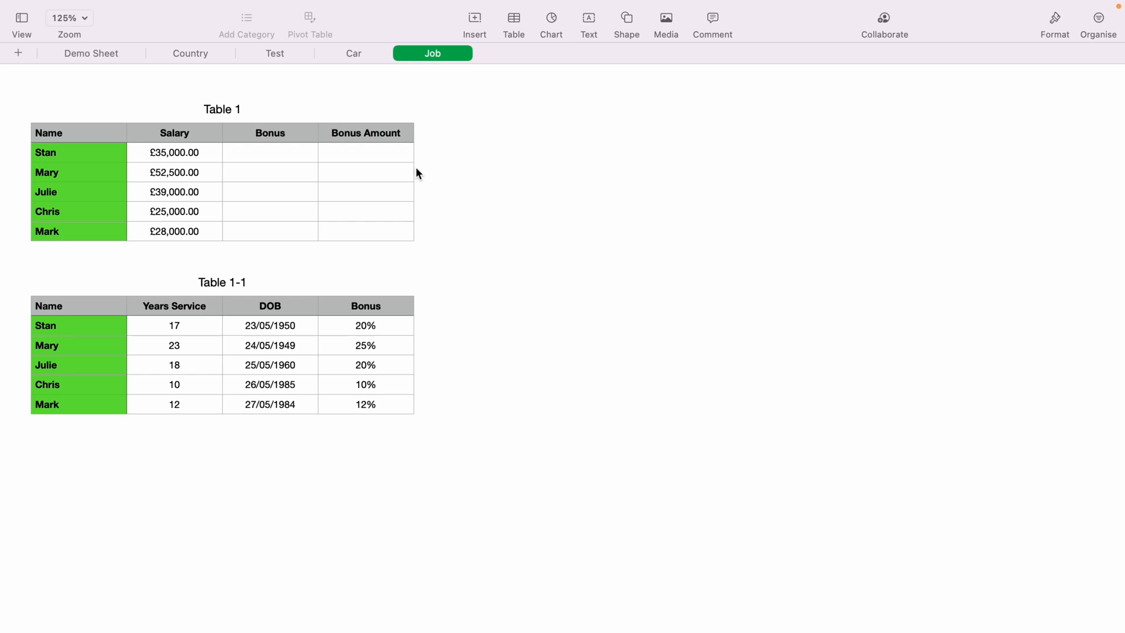
Step: Start a VLOOKUP formula in Stan's Bonus cell (C2) of Table 1
left_click(285, 157)
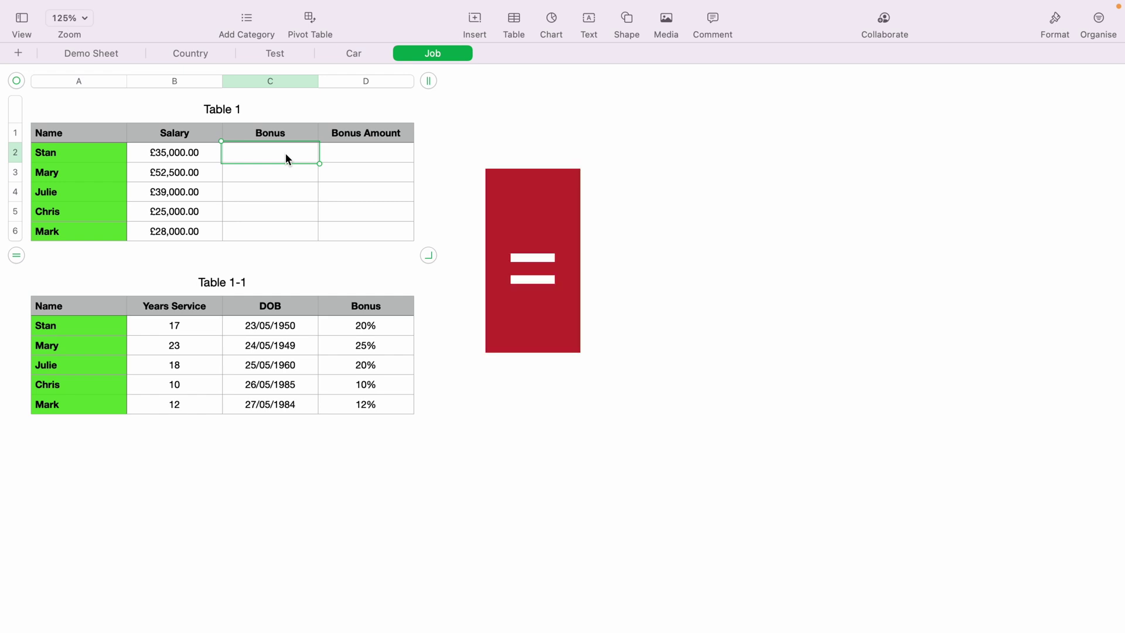
type("=")
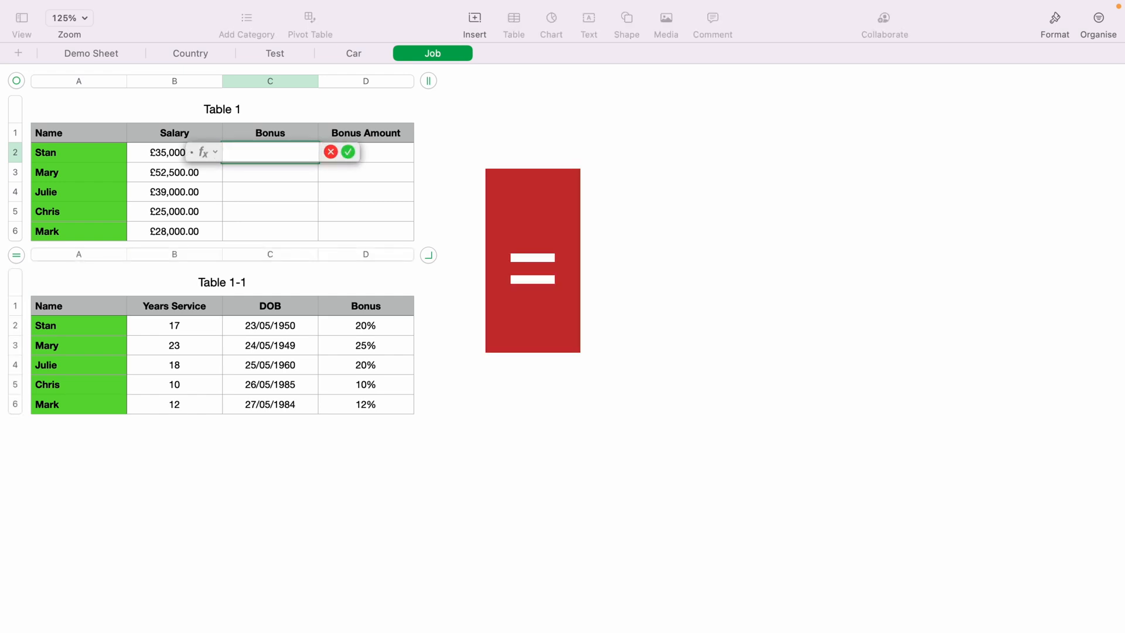
type("V")
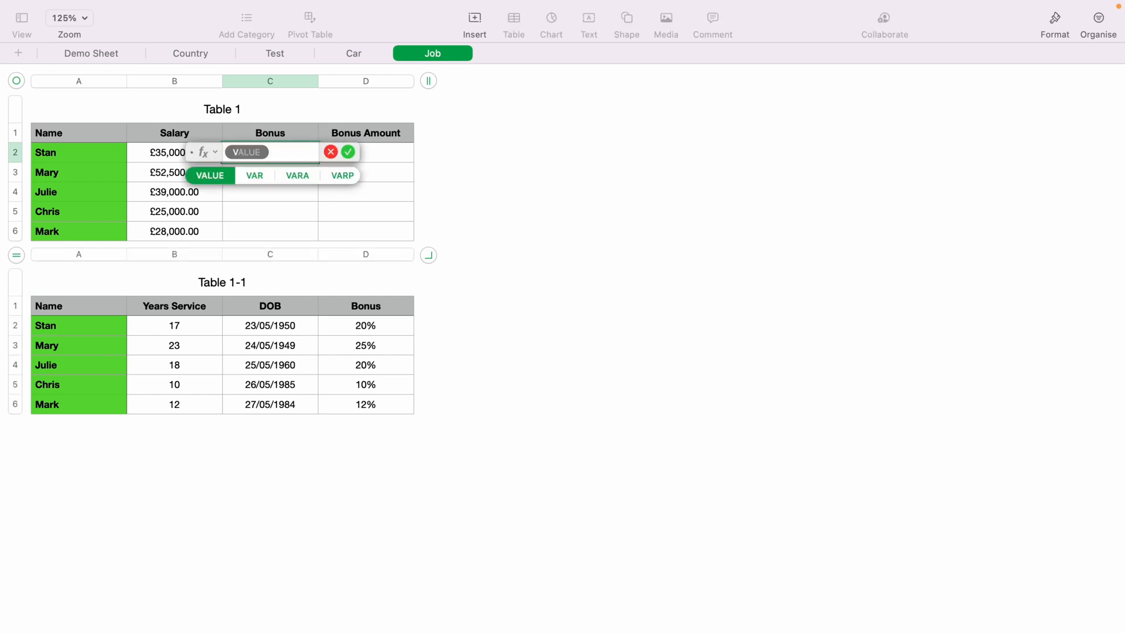
type("L")
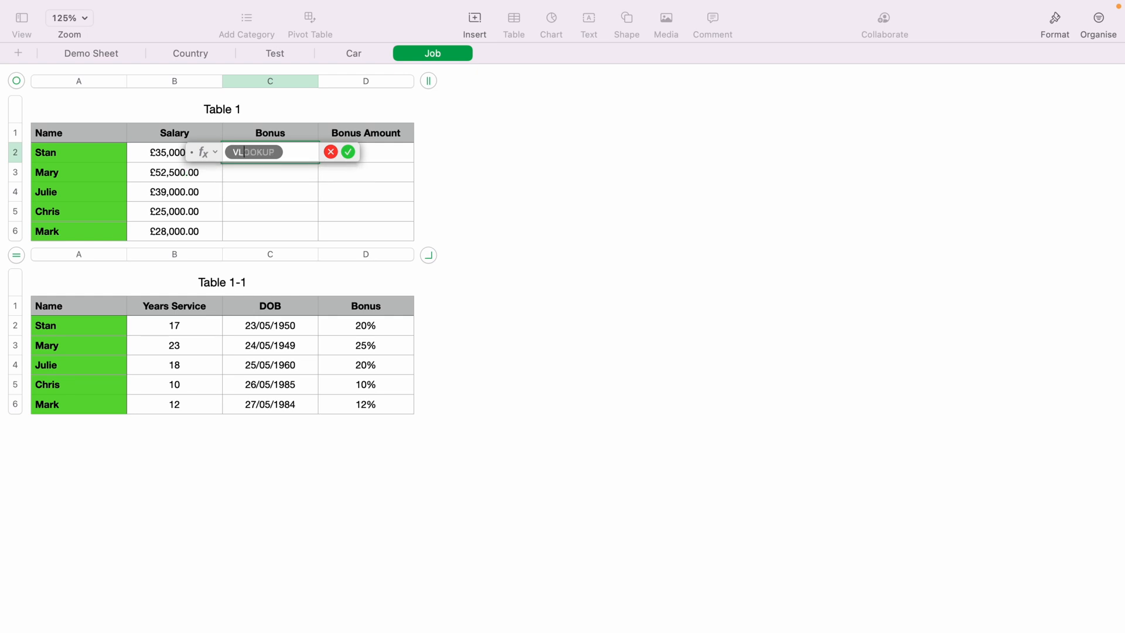
type("OO")
type("KU")
type("P")
key("Tab")
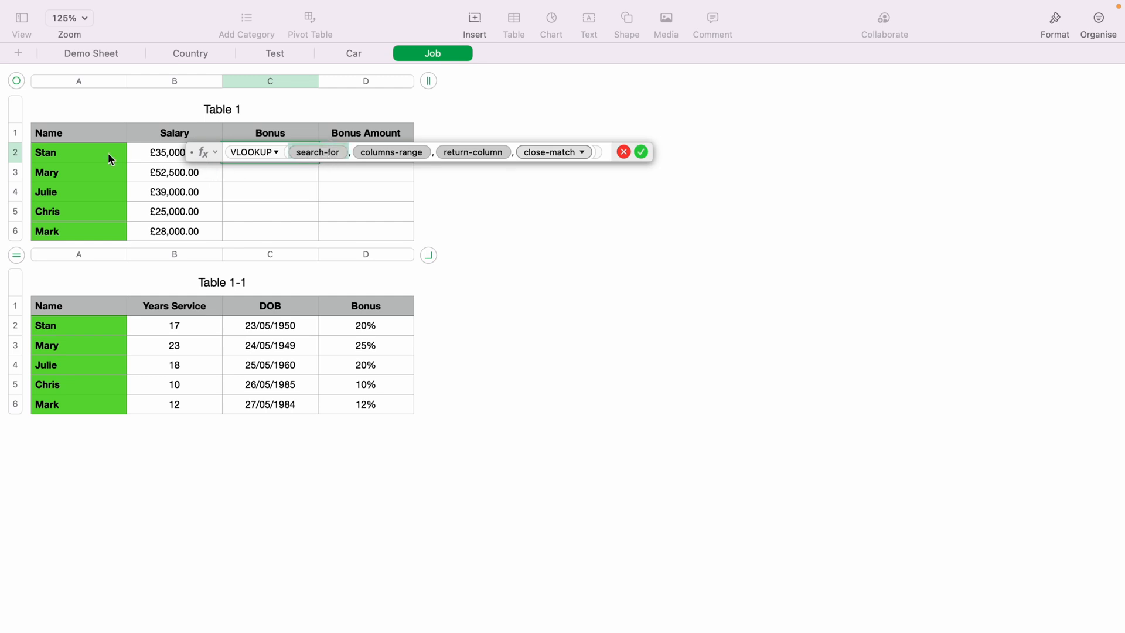
Step: Look up Stan's name ($A2) in Table 1-1 A1:D6 and return column 4
left_click(77, 155)
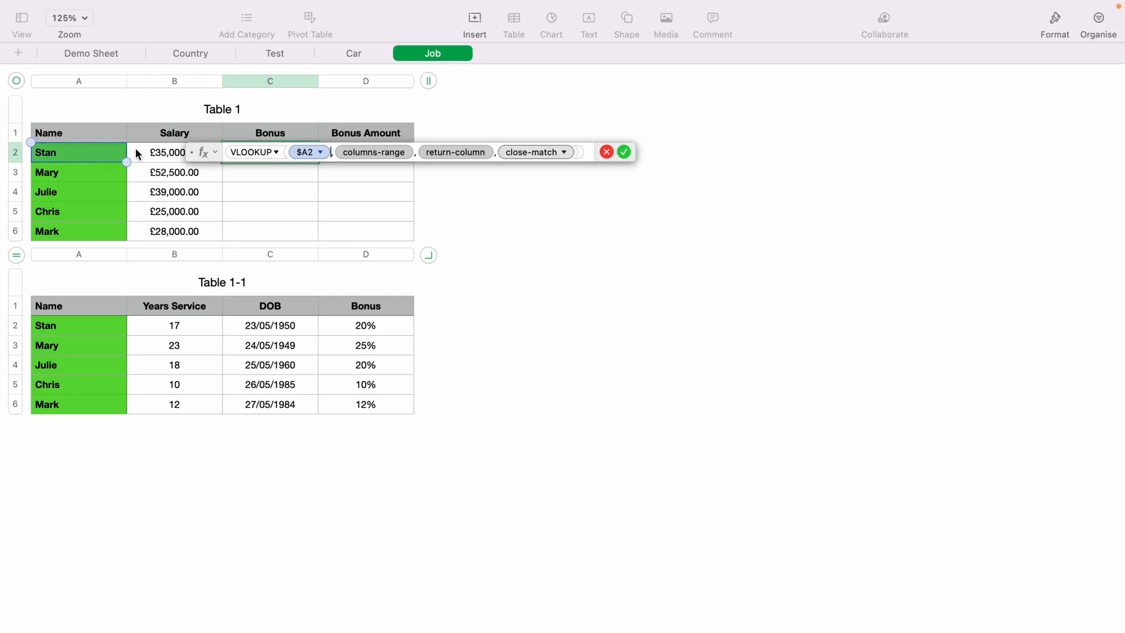
left_click(373, 152)
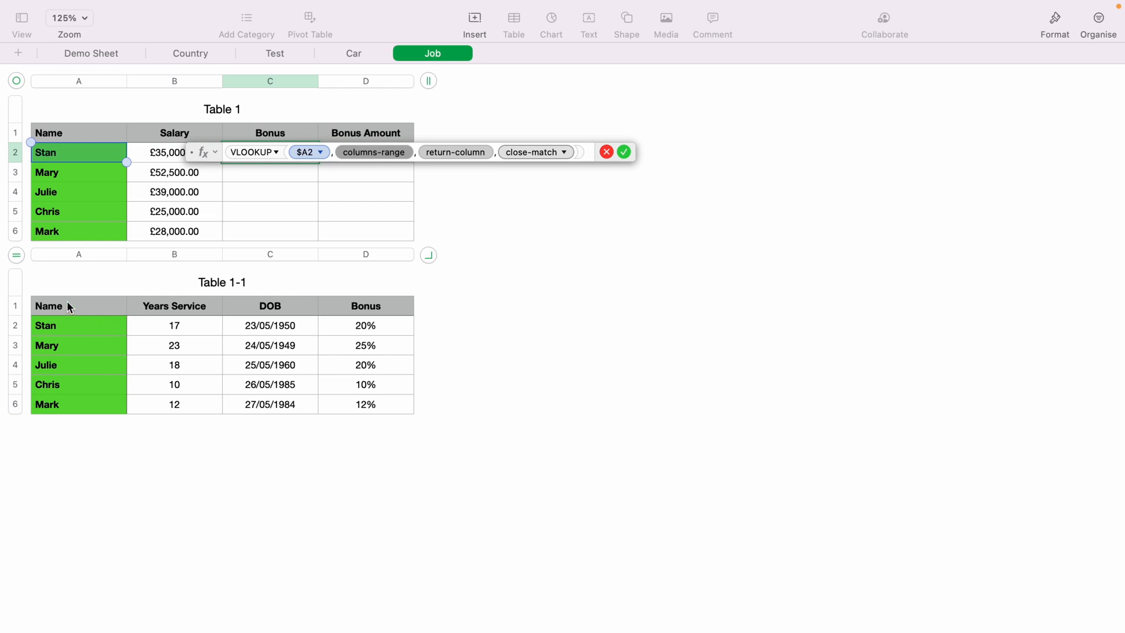
left_click_drag(67, 306, 366, 404)
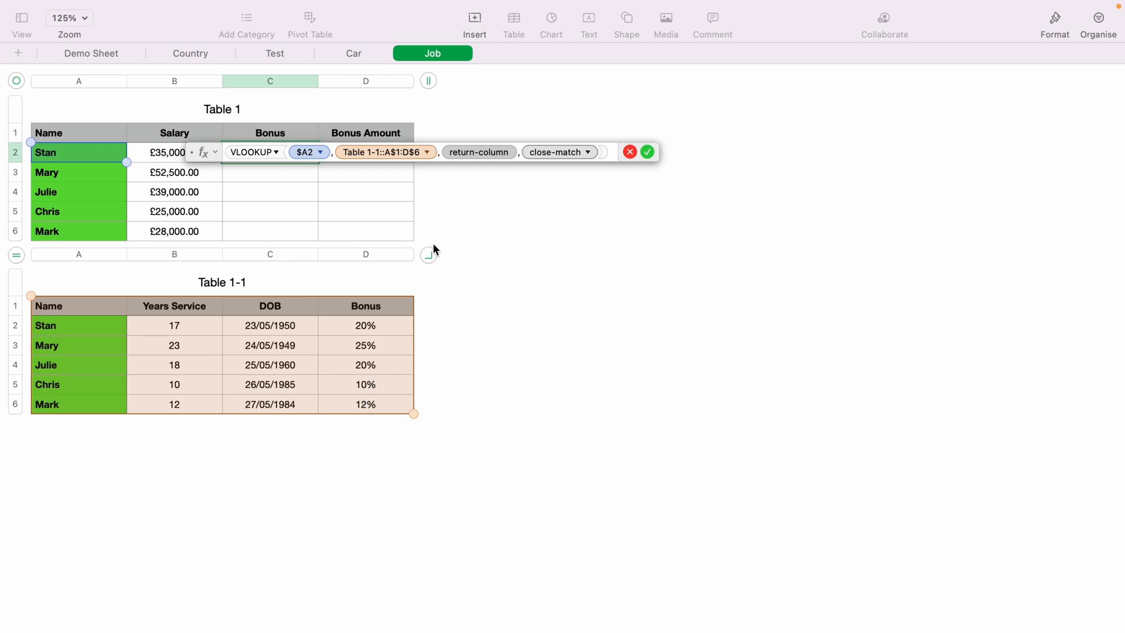
left_click(473, 157)
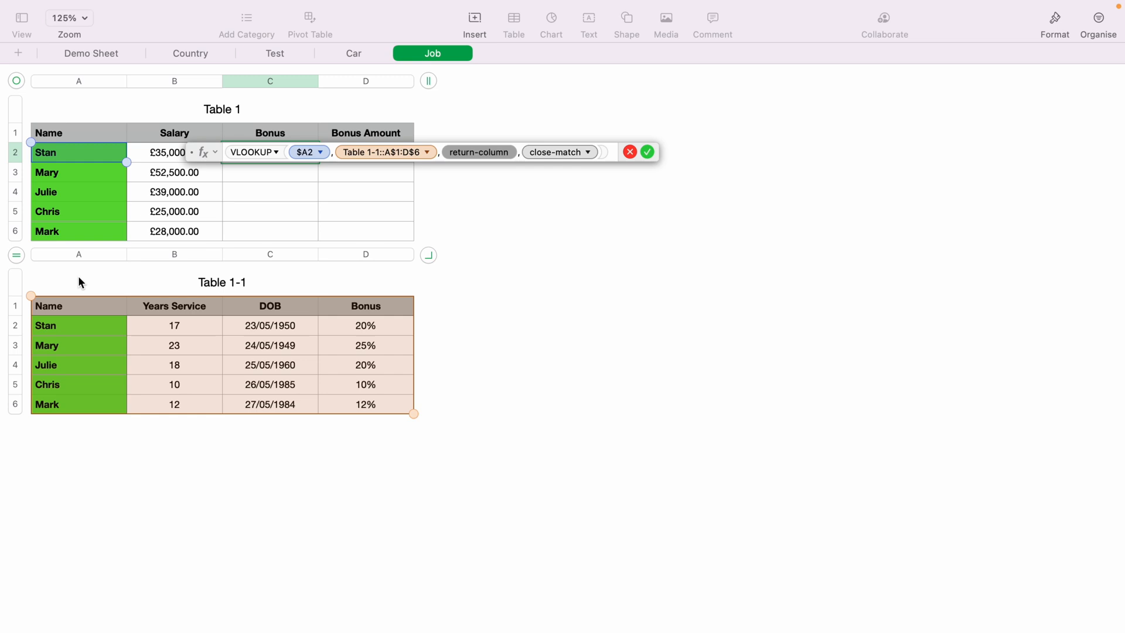
type("4,")
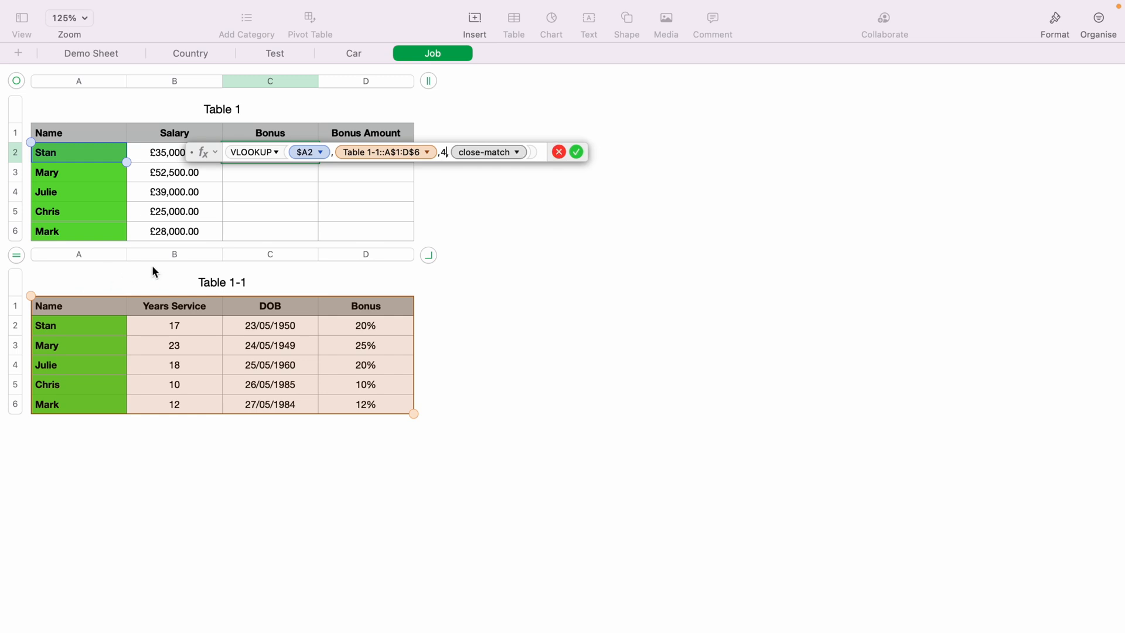
Step: Set the VLOOKUP match type to exact match (FALSE), giving 20% for Stan
left_click(518, 151)
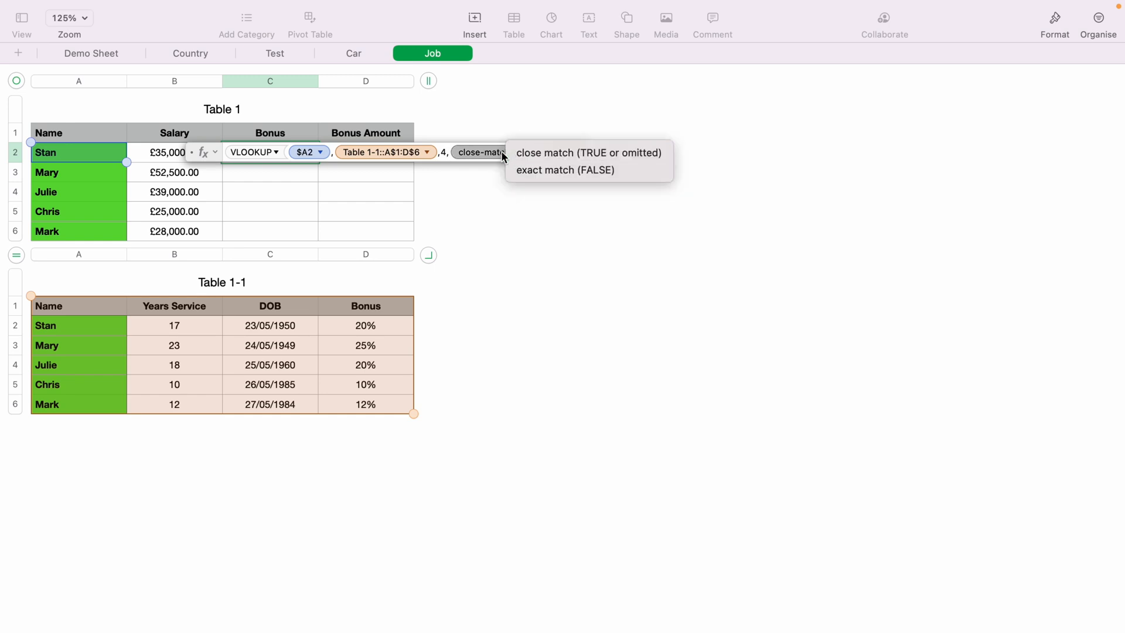
left_click(539, 170)
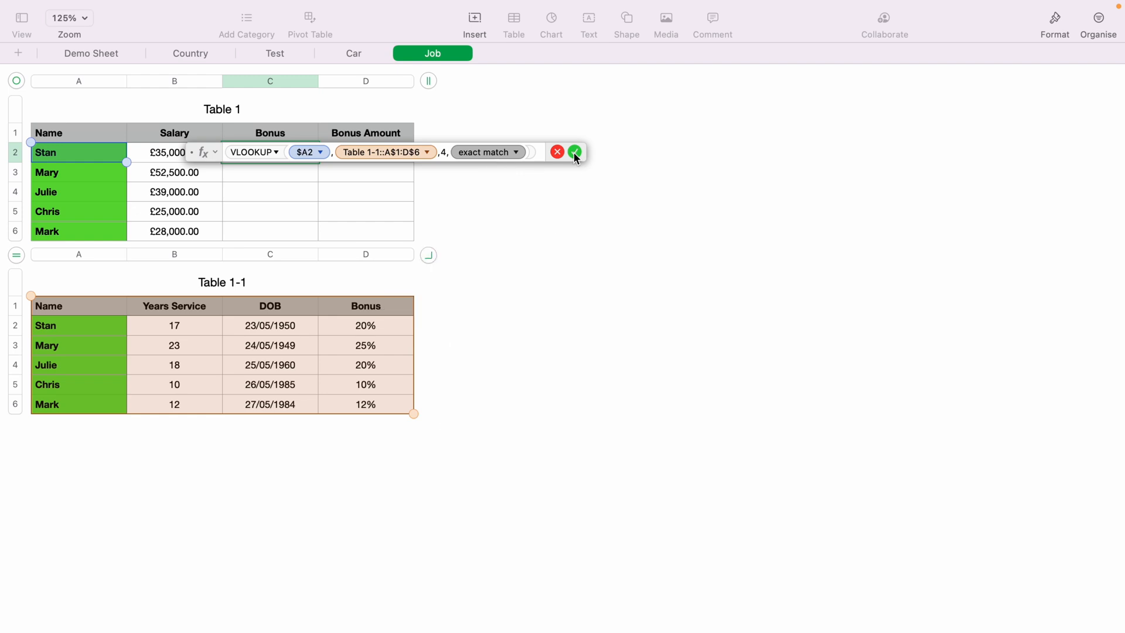
Step: Commit the lookup and fill it down C2:C6 so every person's bonus percentage appears
left_click(575, 153)
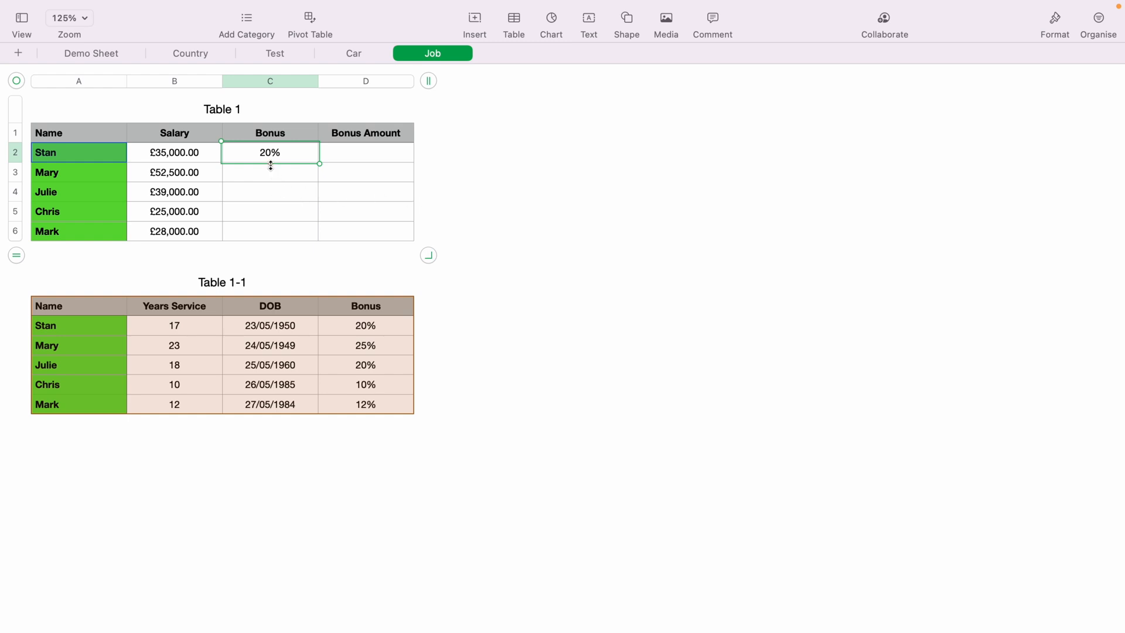
left_click_drag(270, 164, 271, 234)
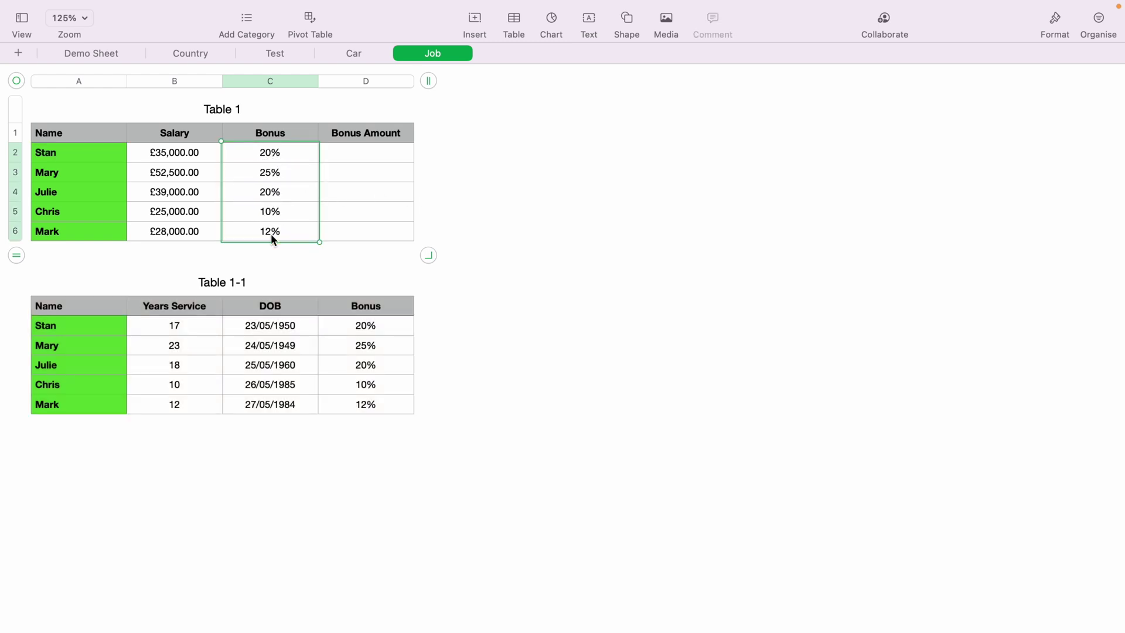
left_click(289, 172)
left_click(289, 191)
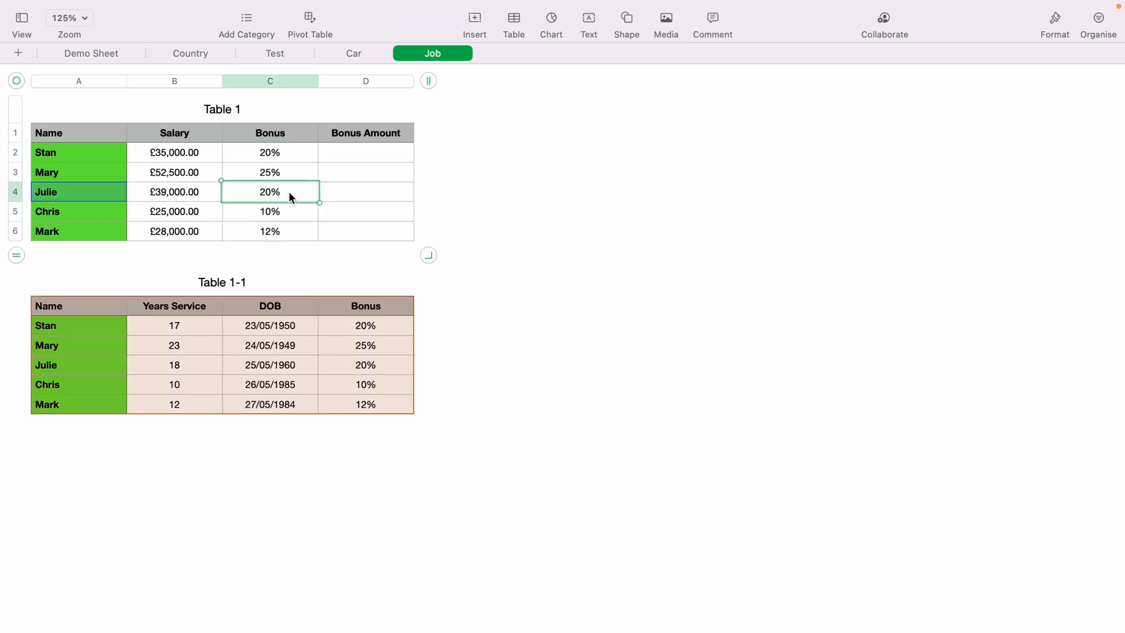
left_click(290, 209)
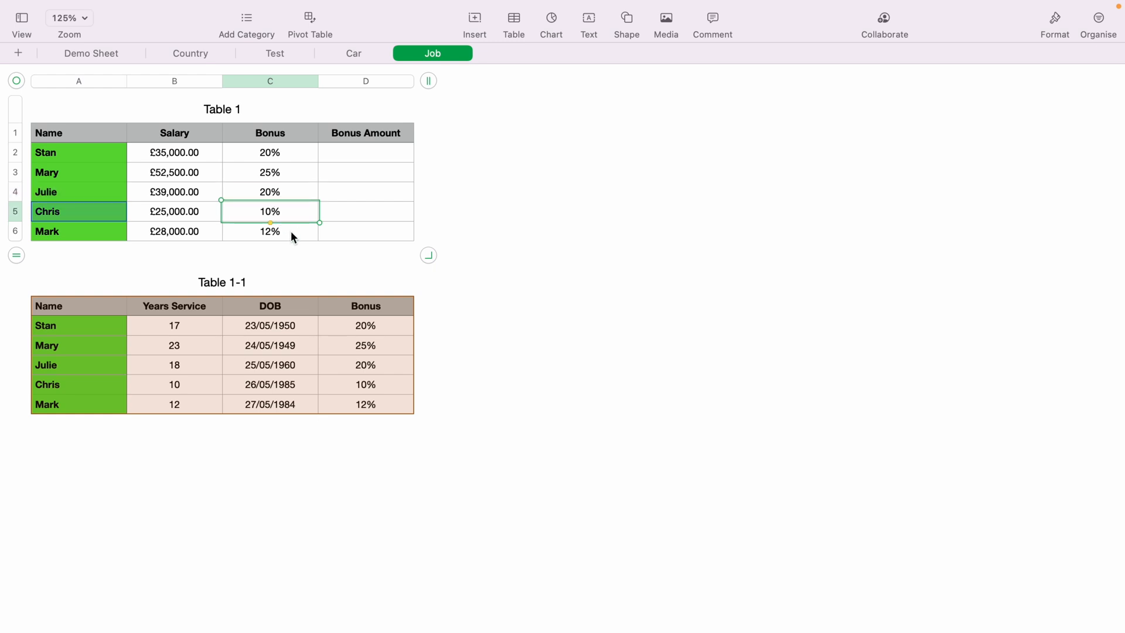
left_click(290, 231)
left_click(317, 518)
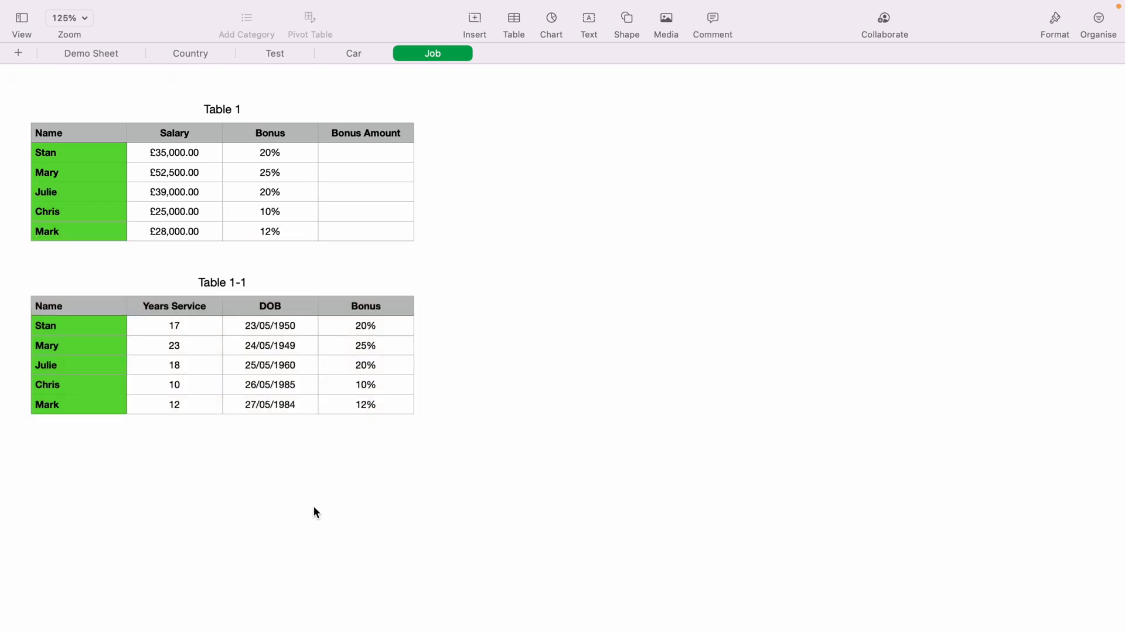
Step: Compute Stan's Bonus Amount in D2 as salary B2 × bonus C2, giving £7000.00
left_click(366, 158)
type("=")
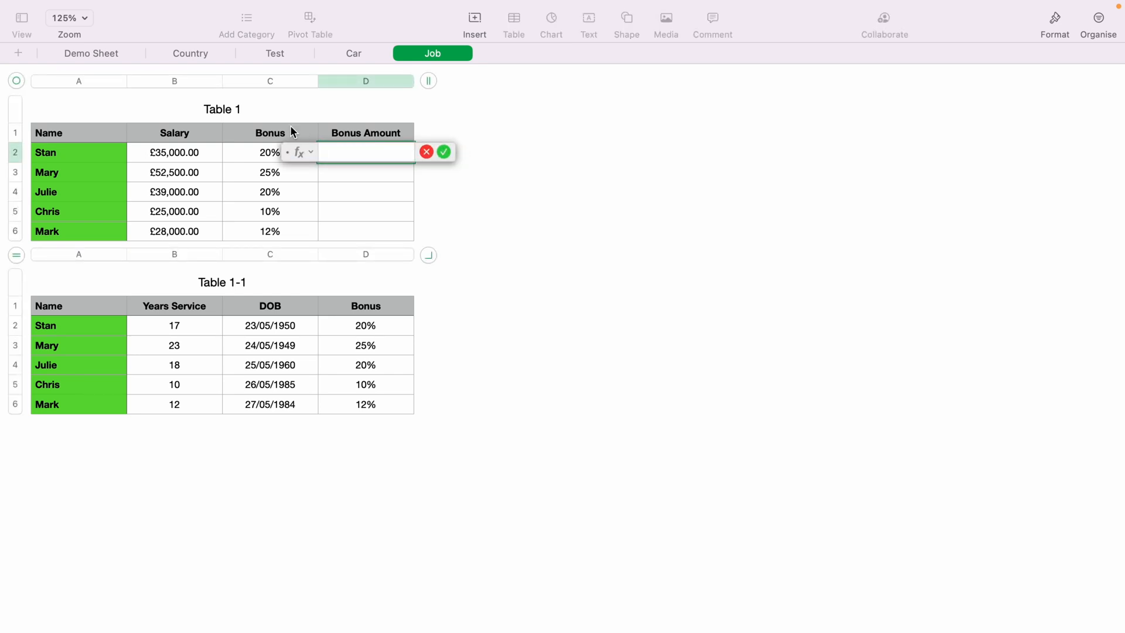
left_click(189, 154)
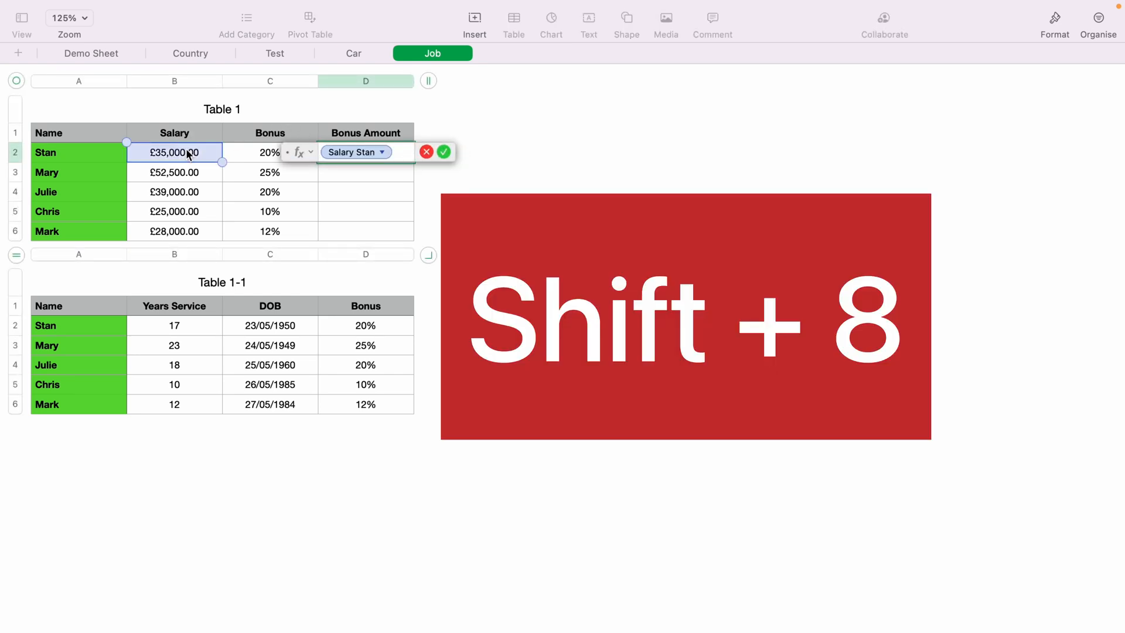
type("*")
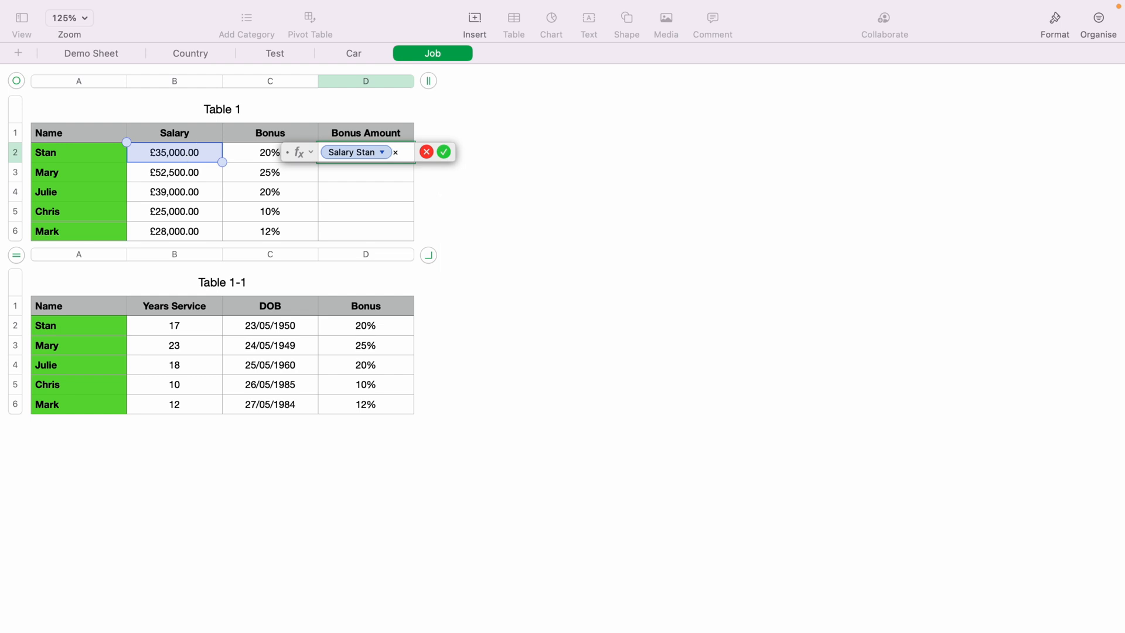
left_click(246, 153)
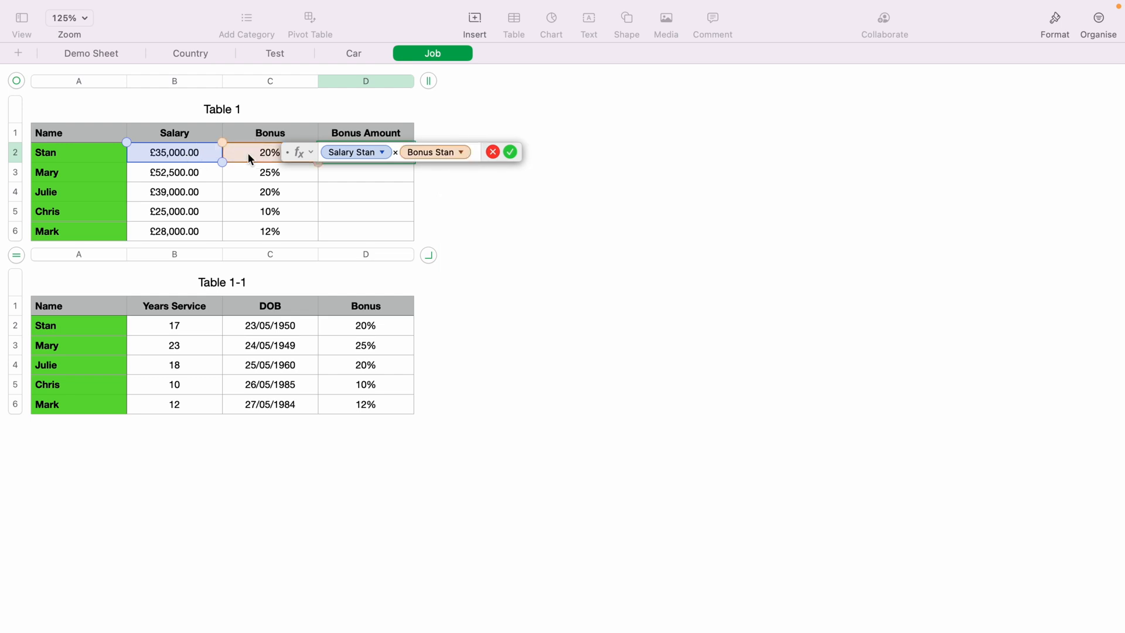
key("Return")
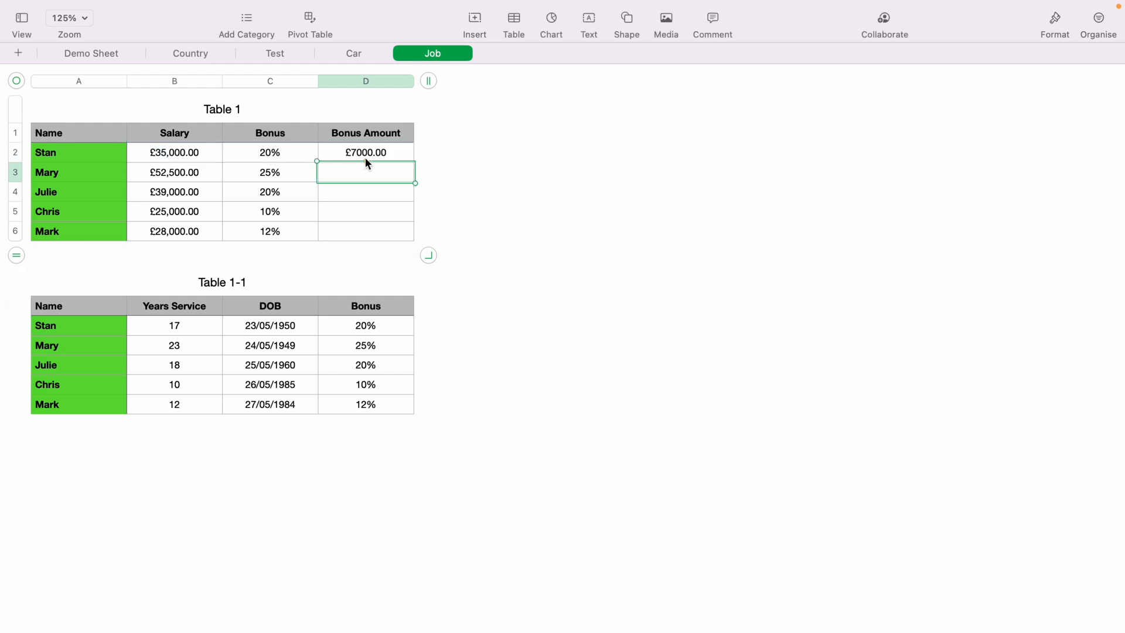
Step: Fill the salary × bonus formula down D2:D6, ending at £3360.00 for Mark
left_click(378, 155)
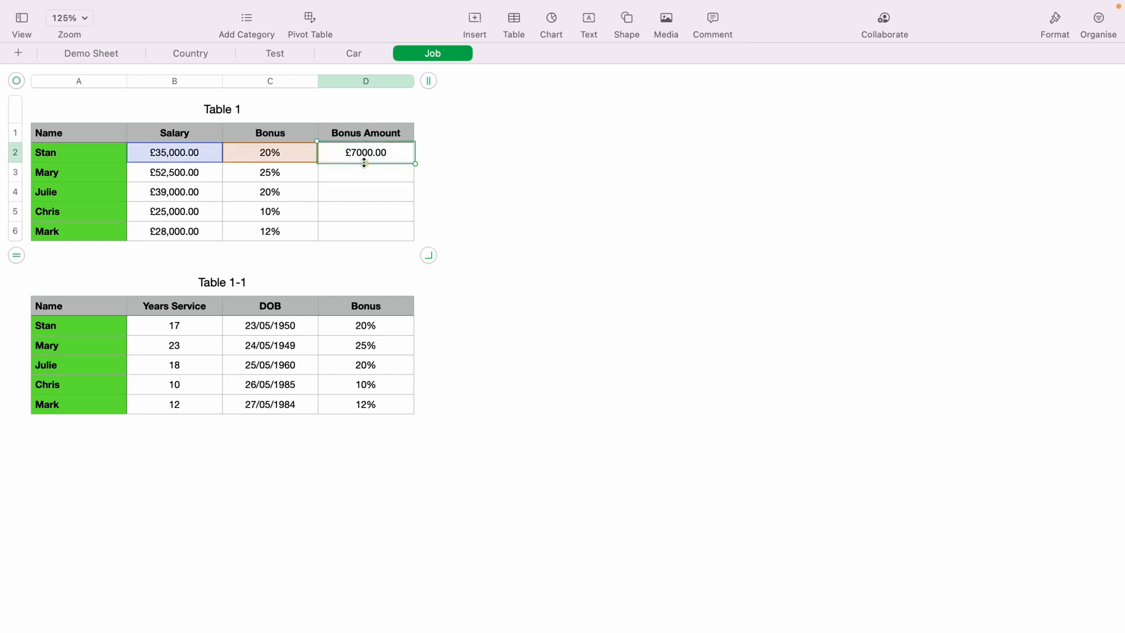
left_click_drag(364, 163, 364, 173)
left_click_drag(361, 234, 364, 238)
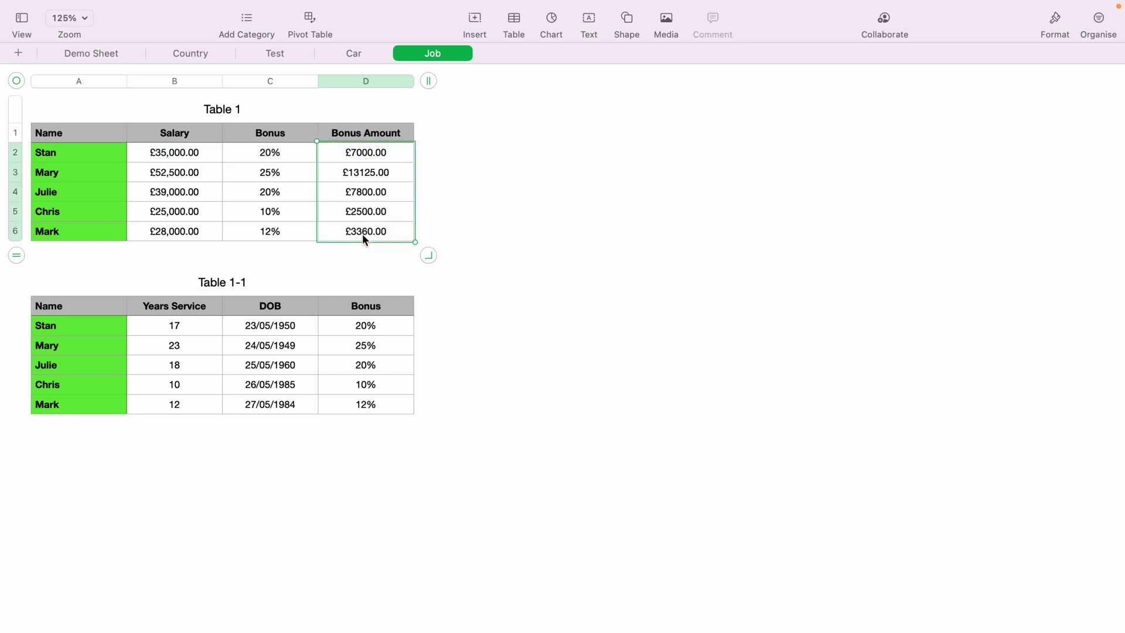
left_click(402, 465)
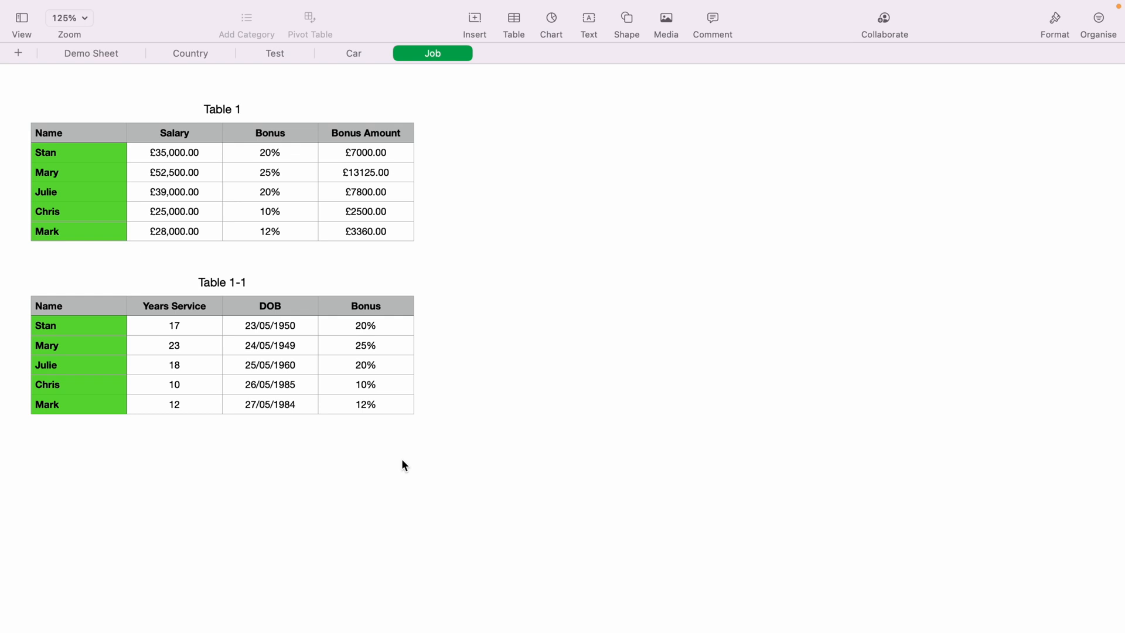
left_click_drag(370, 154, 367, 231)
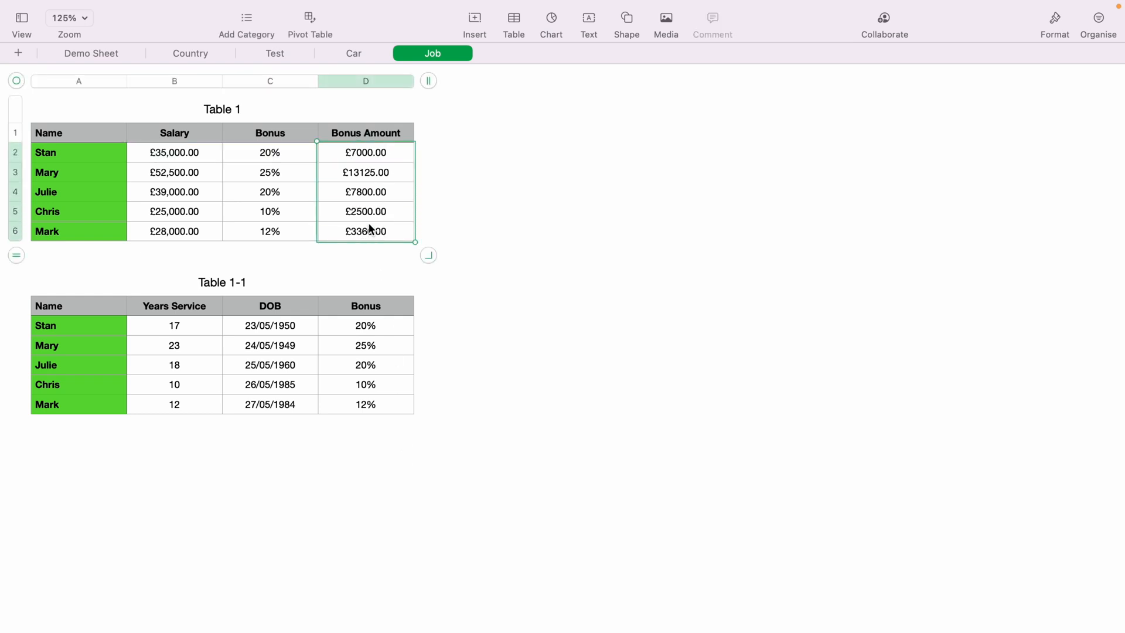